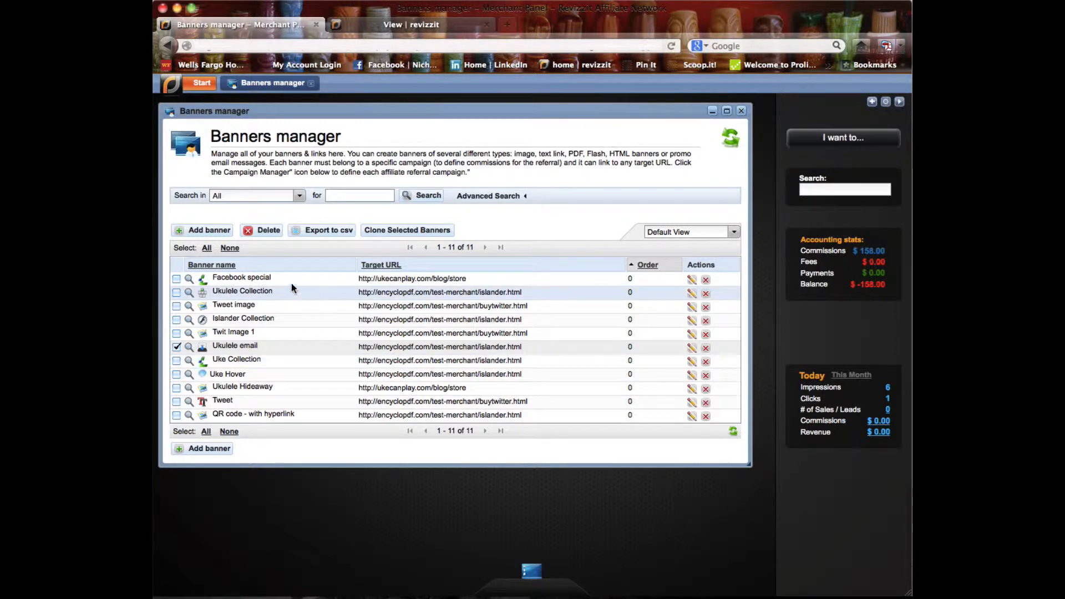
- View the banner types available for a new banner and return to the banner list
left_click(209, 230)
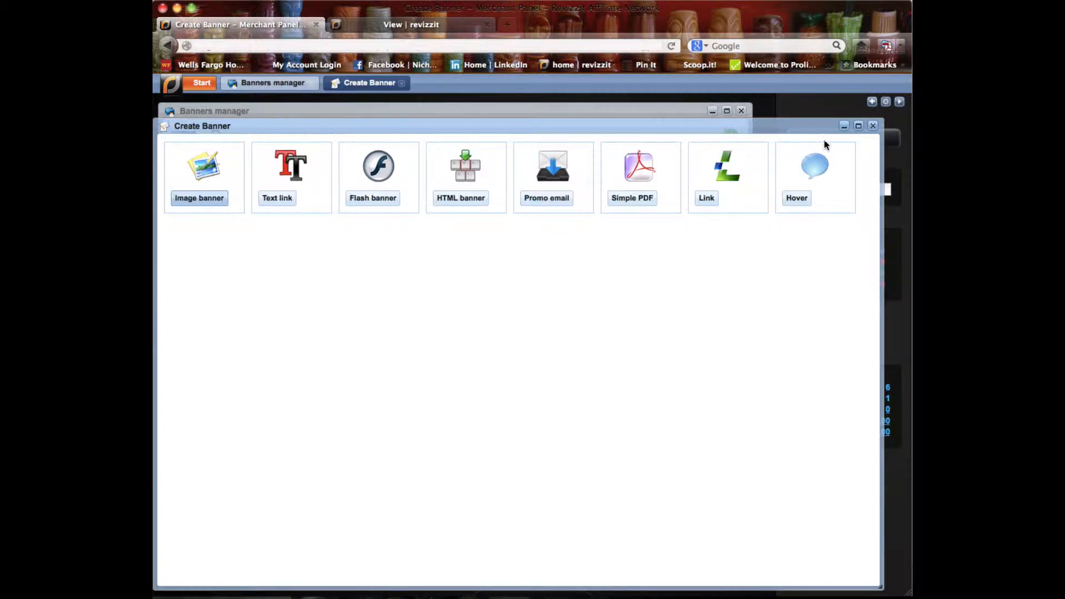
left_click(874, 126)
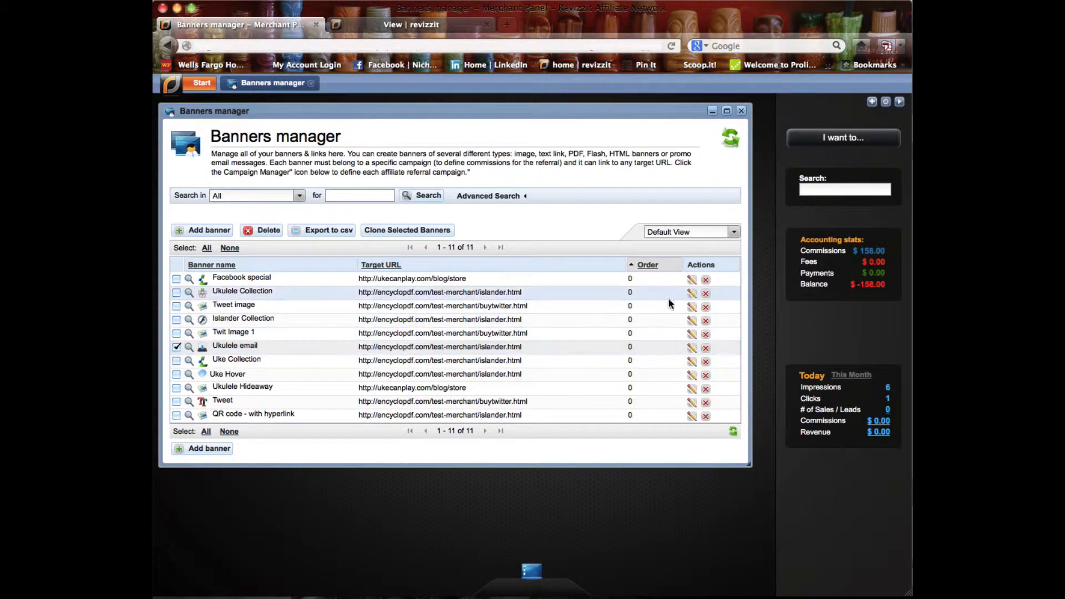
- Open the Ukulele email banner for editing and review its name, campaign and destination URL
left_click(694, 350)
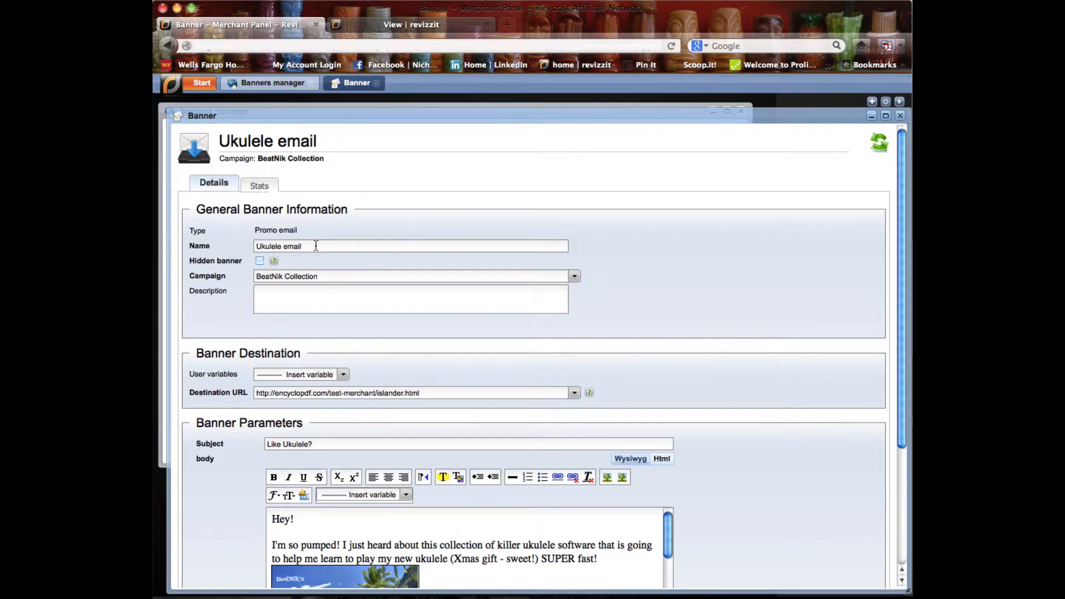
left_click(275, 245)
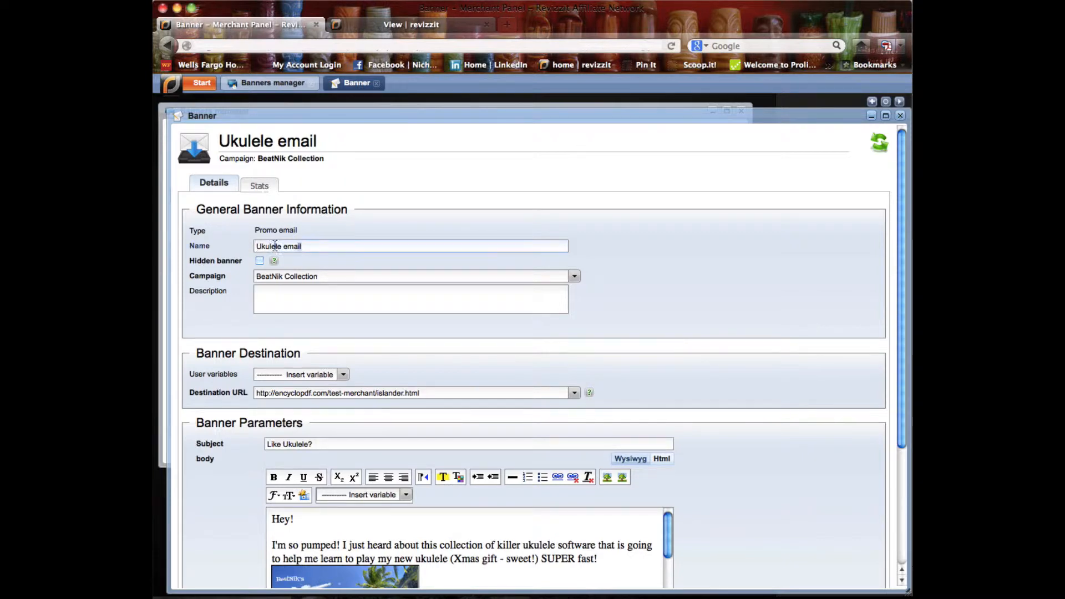
left_click(345, 277)
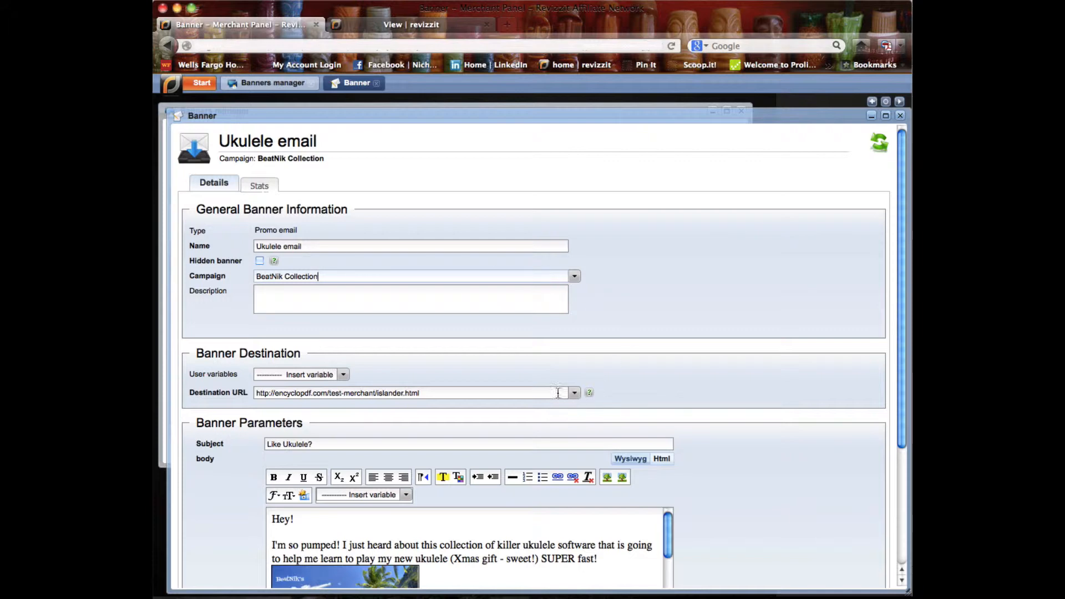
left_click(535, 395)
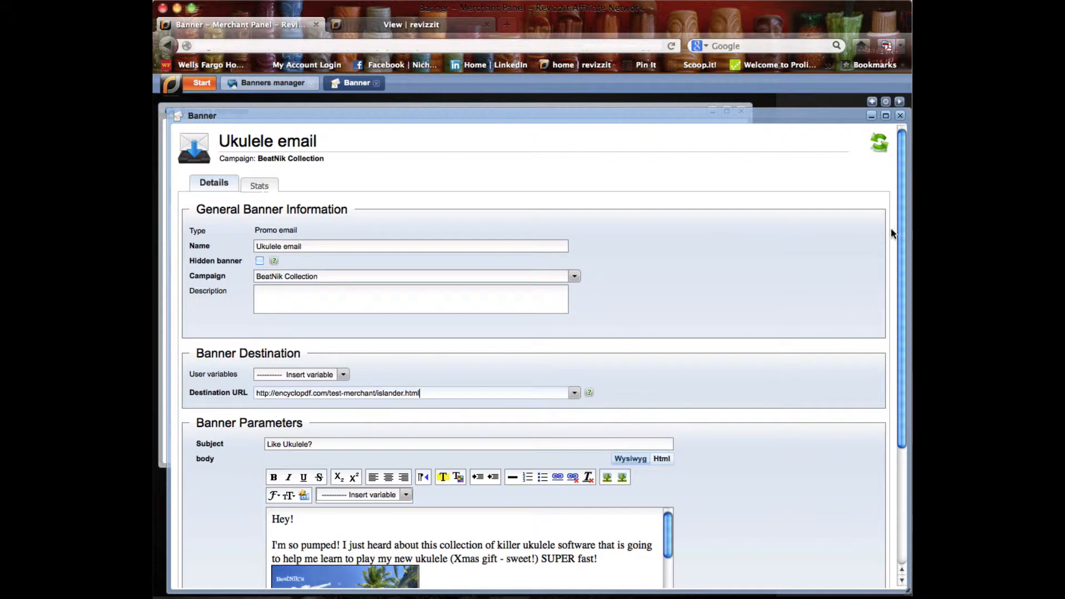
scroll(904, 264, "down", 3)
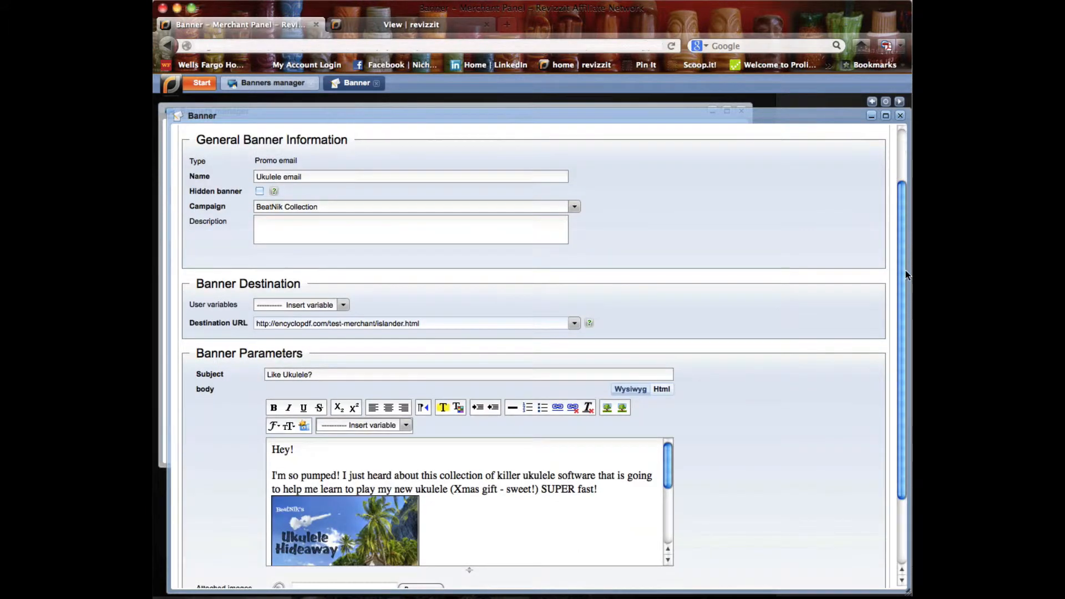
scroll(900, 292, "down", 3)
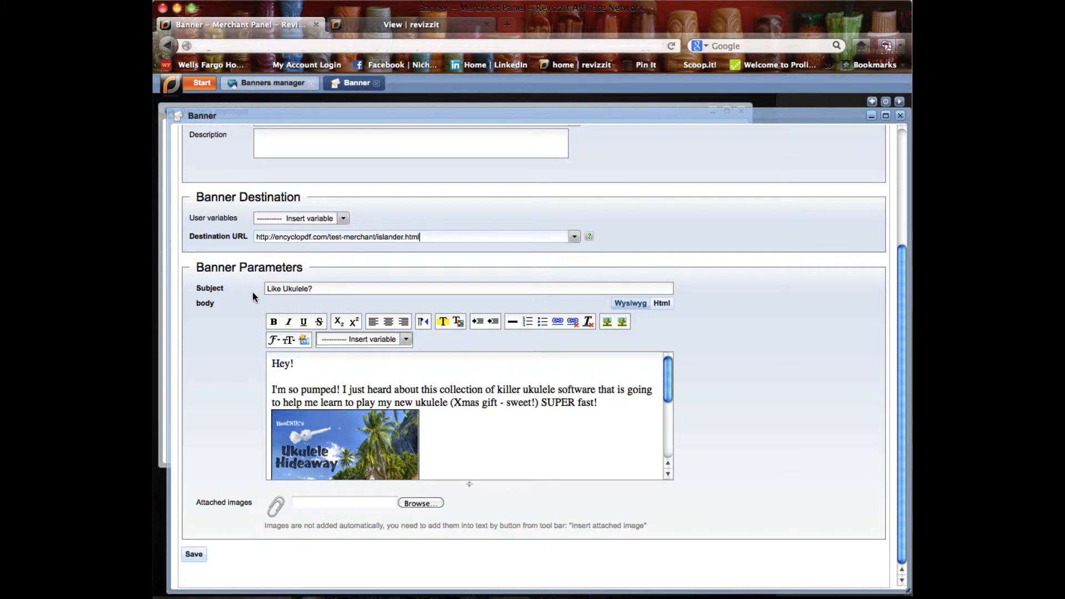
- Review the promo email's subject line and the full text of its message body
left_click_drag(318, 291, 245, 288)
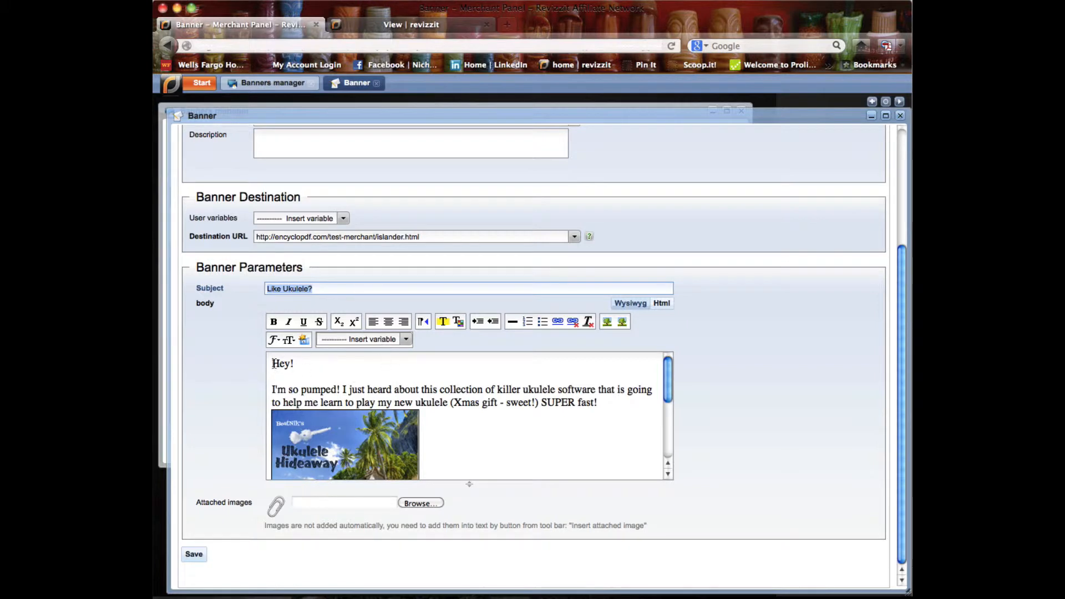
left_click_drag(273, 364, 471, 501)
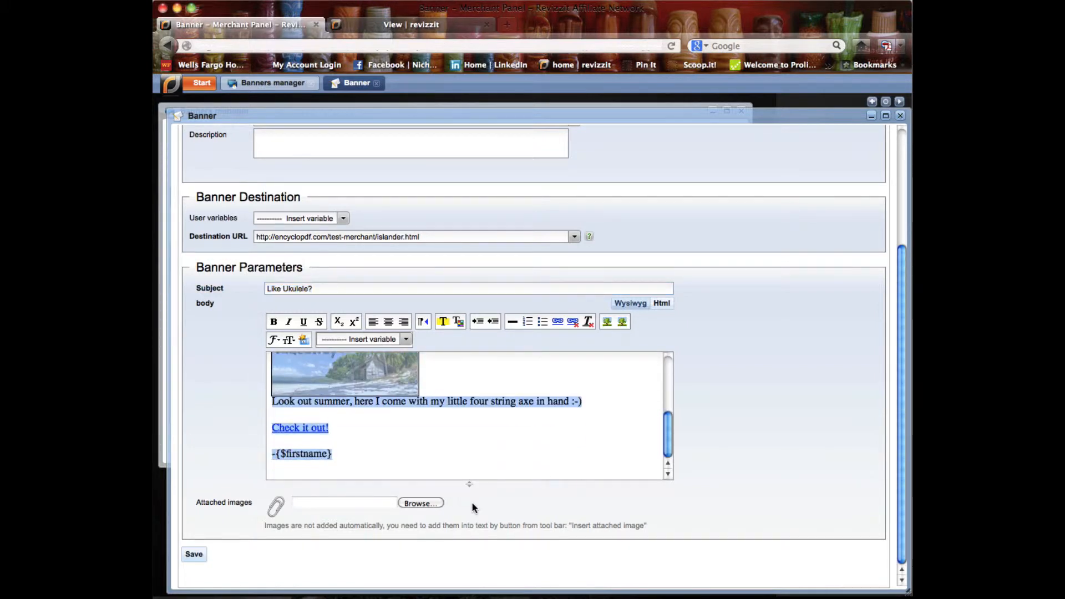
left_click(669, 394)
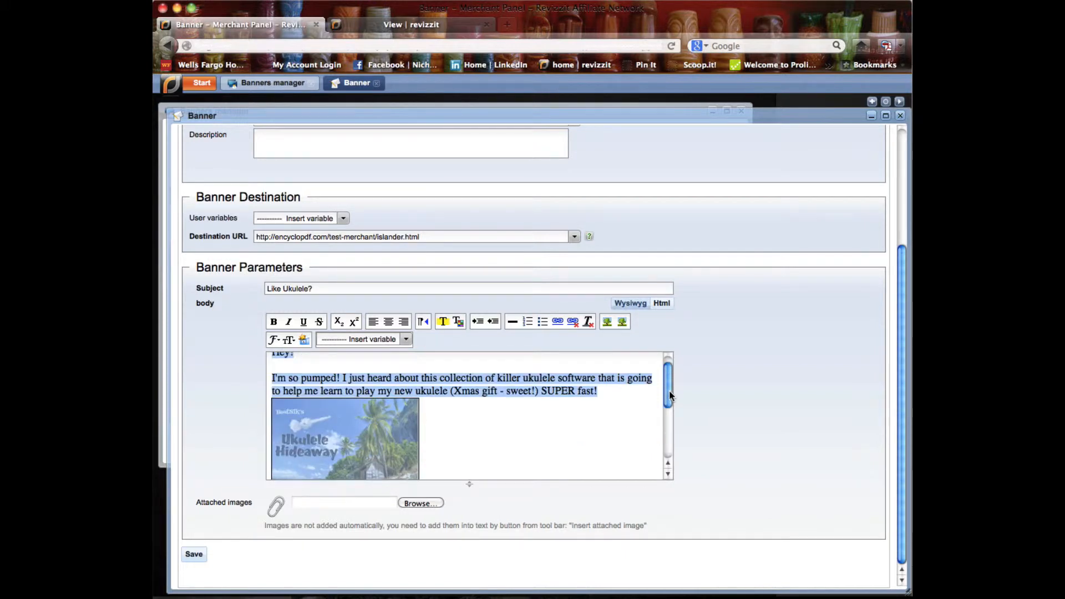
left_click(633, 423)
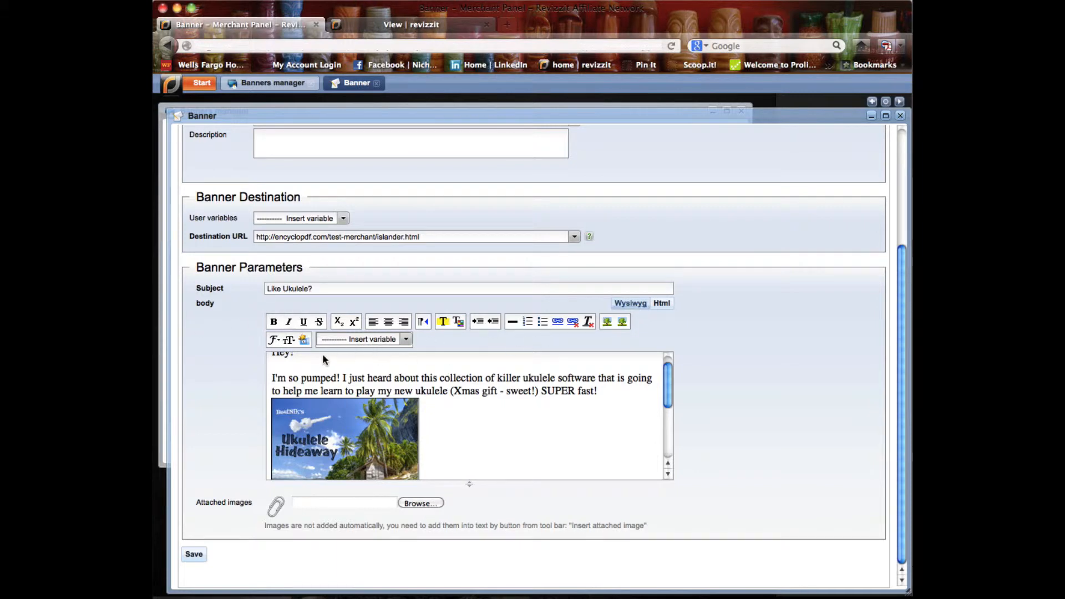
scroll(669, 390, "up", 1)
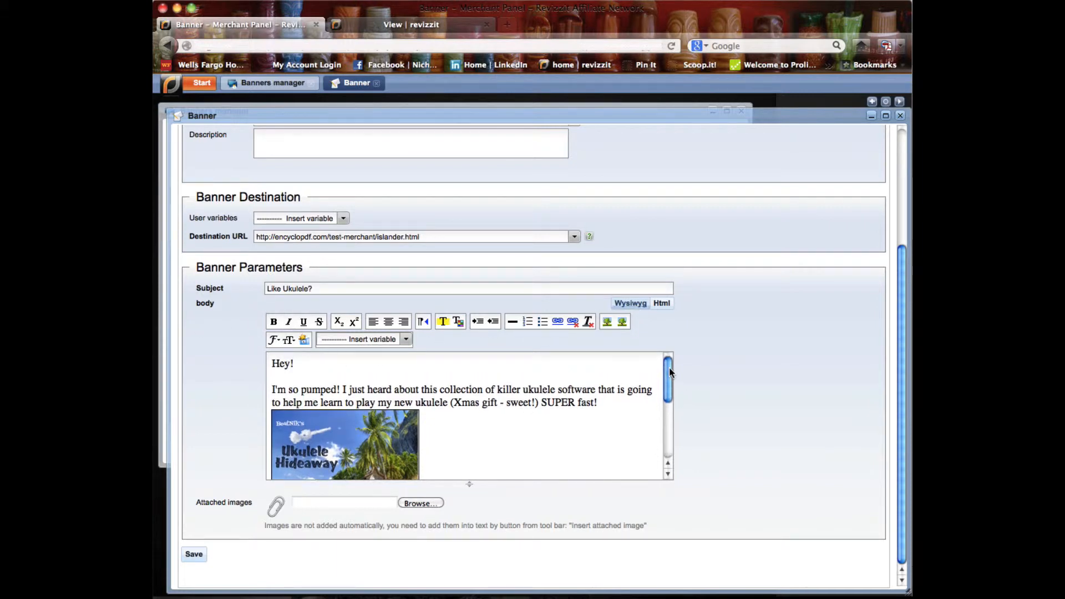
- Make the greeting "Hey!" in the email body bold
left_click_drag(271, 364, 295, 362)
left_click(273, 323)
left_click(329, 363)
- Examine the rest of the email body, including the embedded image and the "Check it out!" link
scroll(663, 392, "down", 1)
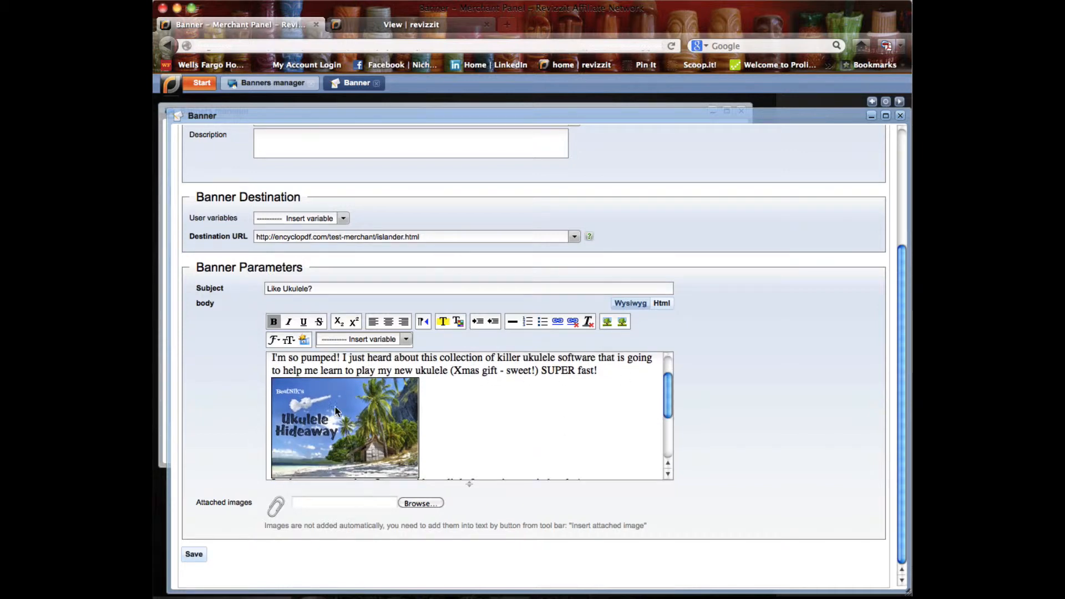
left_click_drag(670, 414, 668, 434)
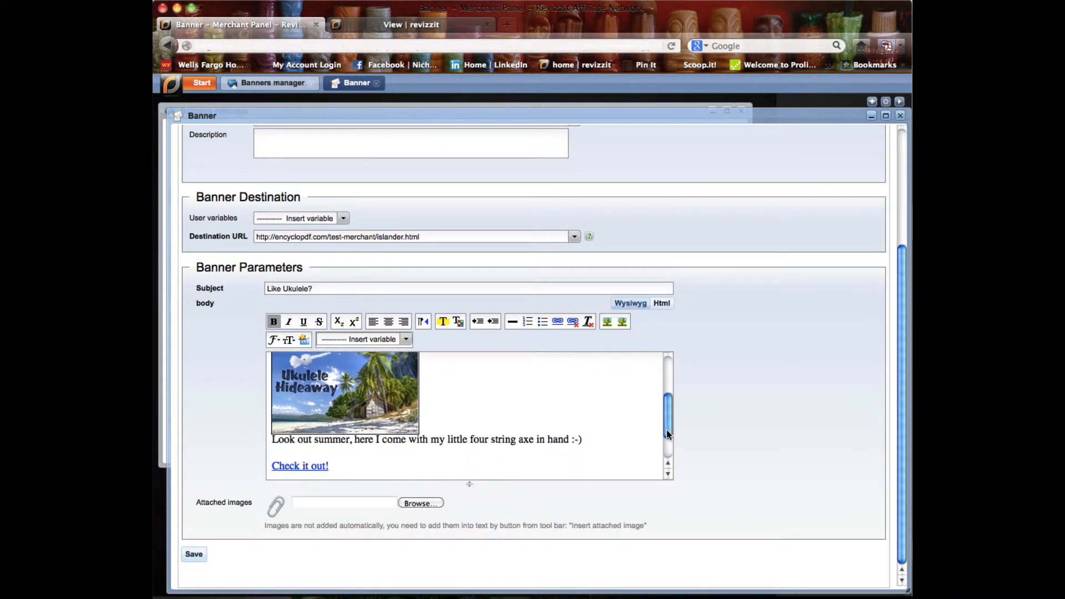
scroll(667, 434, "down", 1)
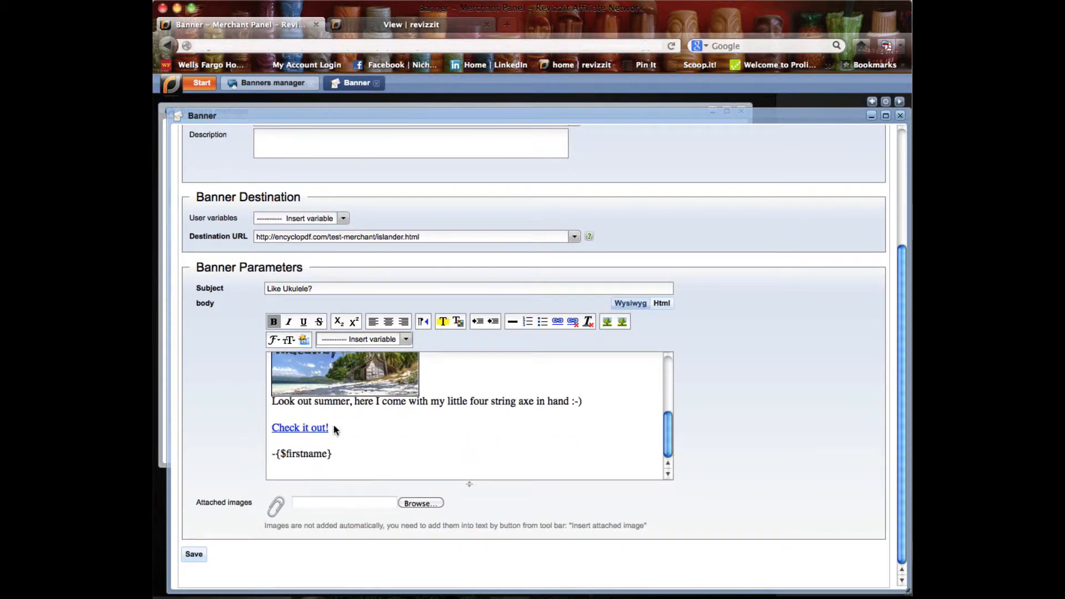
left_click_drag(335, 424, 244, 428)
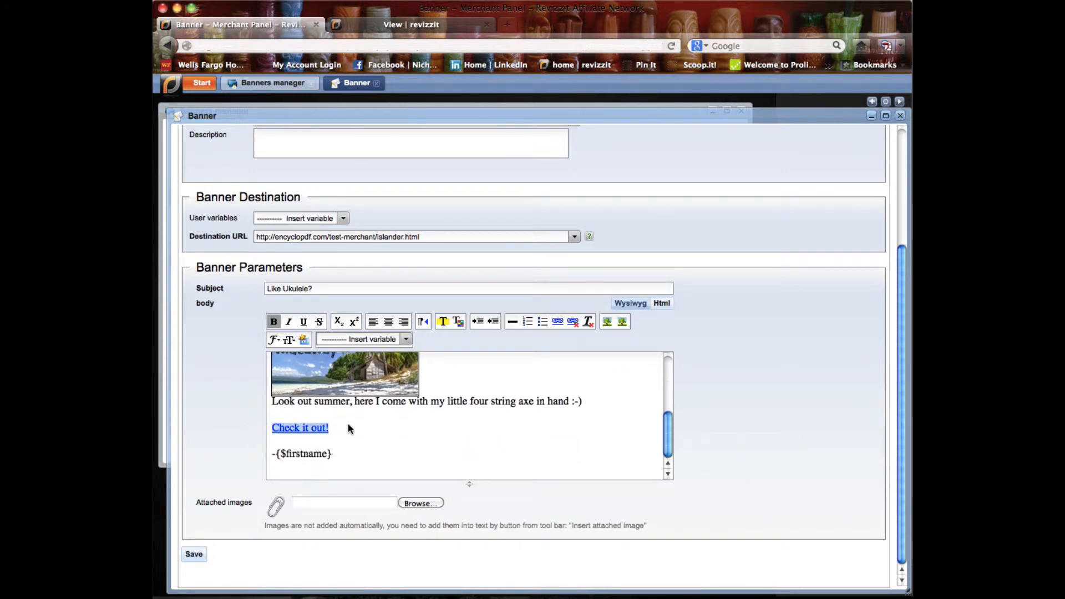
left_click(349, 426)
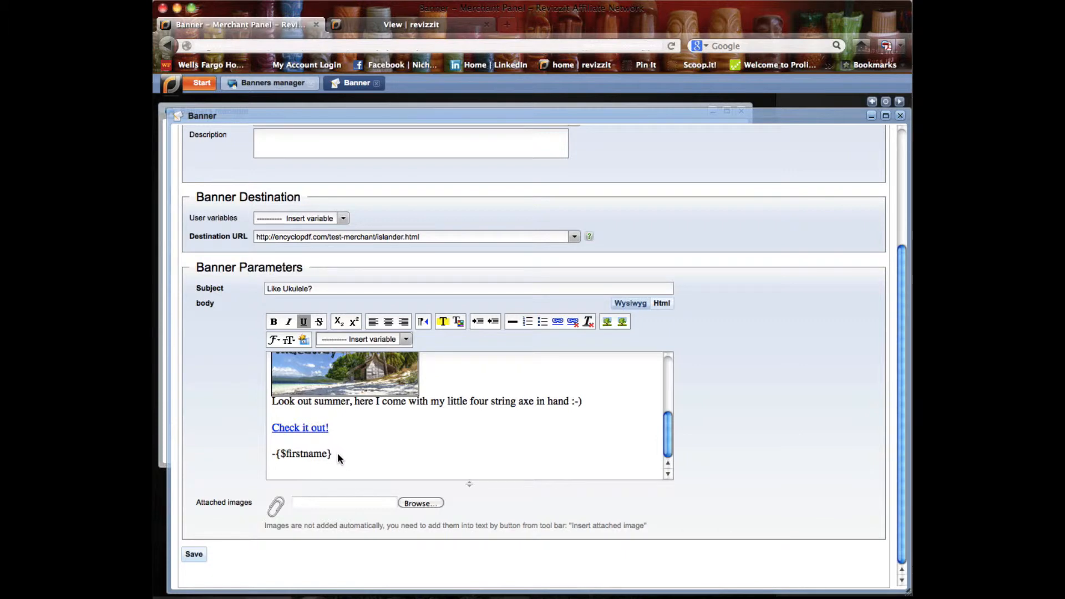
- Replace the {$firstname} sign-off at the end of the email body with "Cheers," followed by a new line
left_click_drag(338, 451, 230, 455)
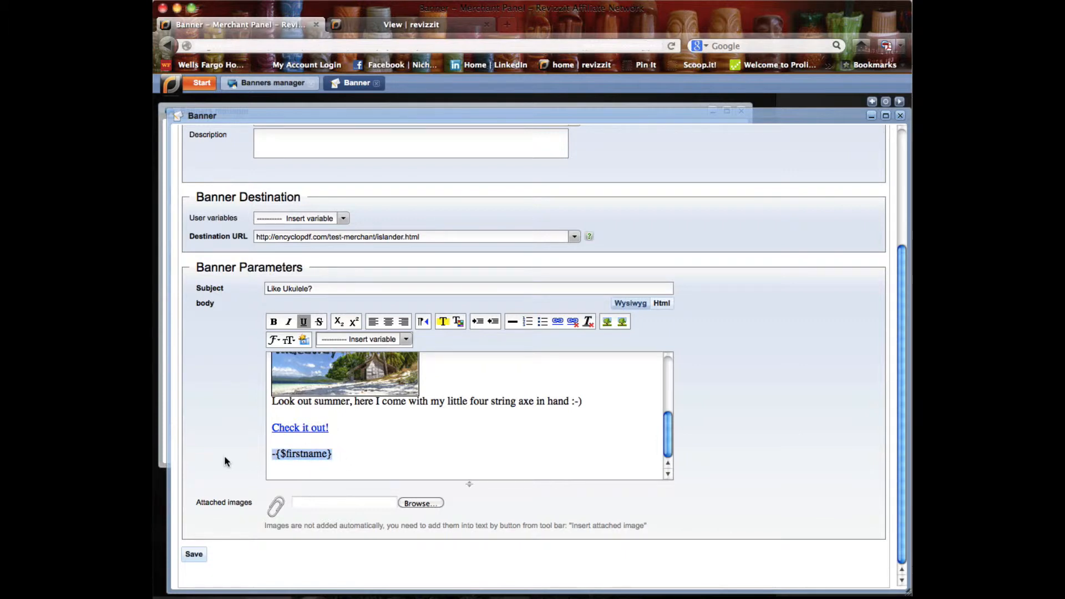
key("BackSpace")
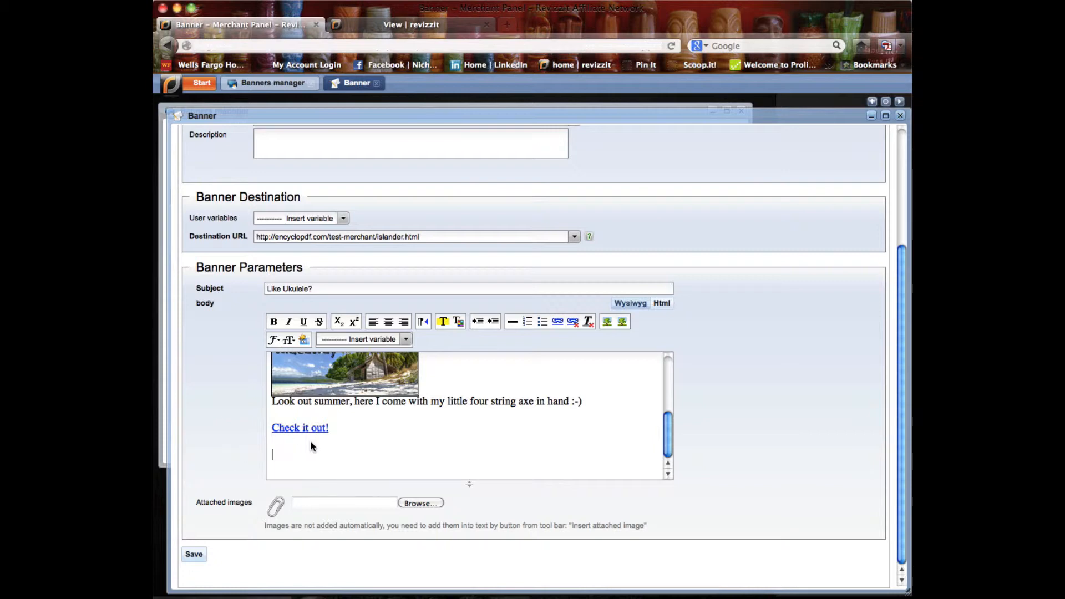
type("Cheers,")
key("Return")
- Insert the {$firstname} - First Name variable on the line below "Cheers,"
left_click(407, 342)
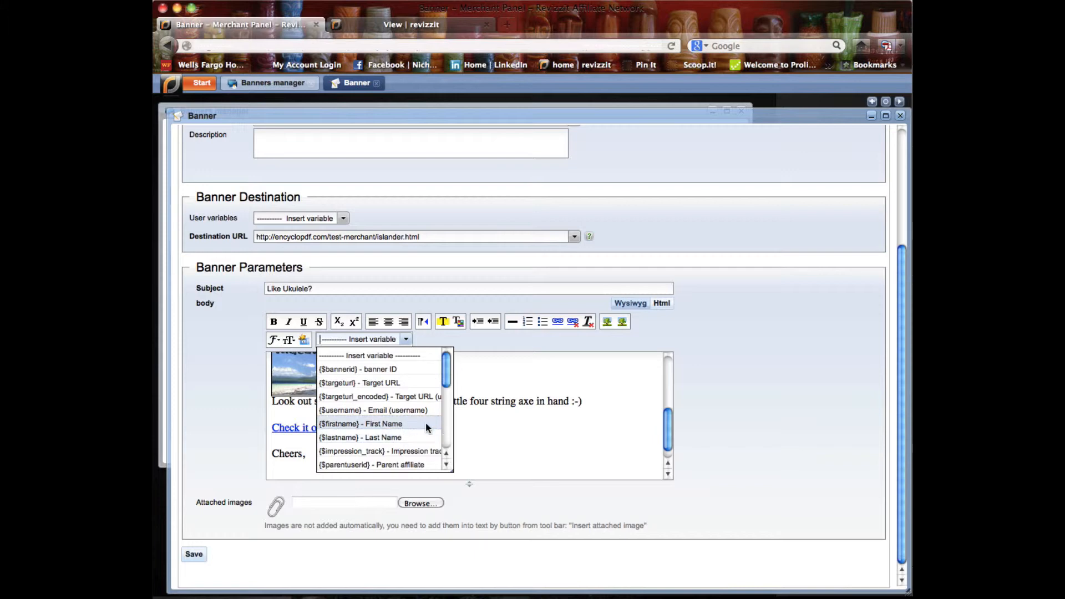
mouse_move(449, 371)
left_mouse_down()
mouse_move(444, 441)
mouse_move(444, 353)
left_mouse_up()
left_click(390, 423)
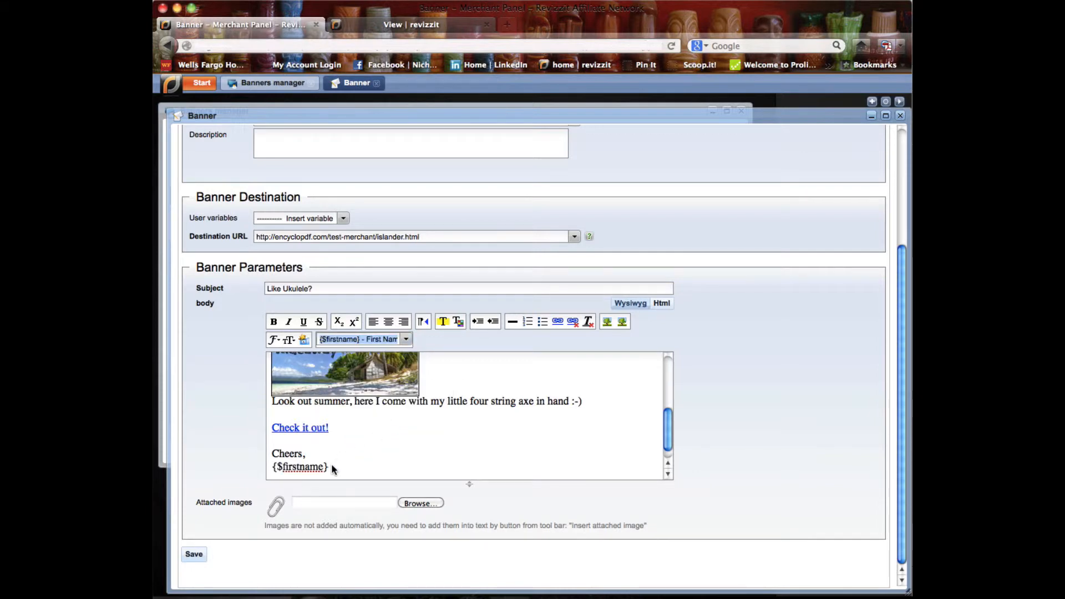
left_click_drag(331, 465, 256, 467)
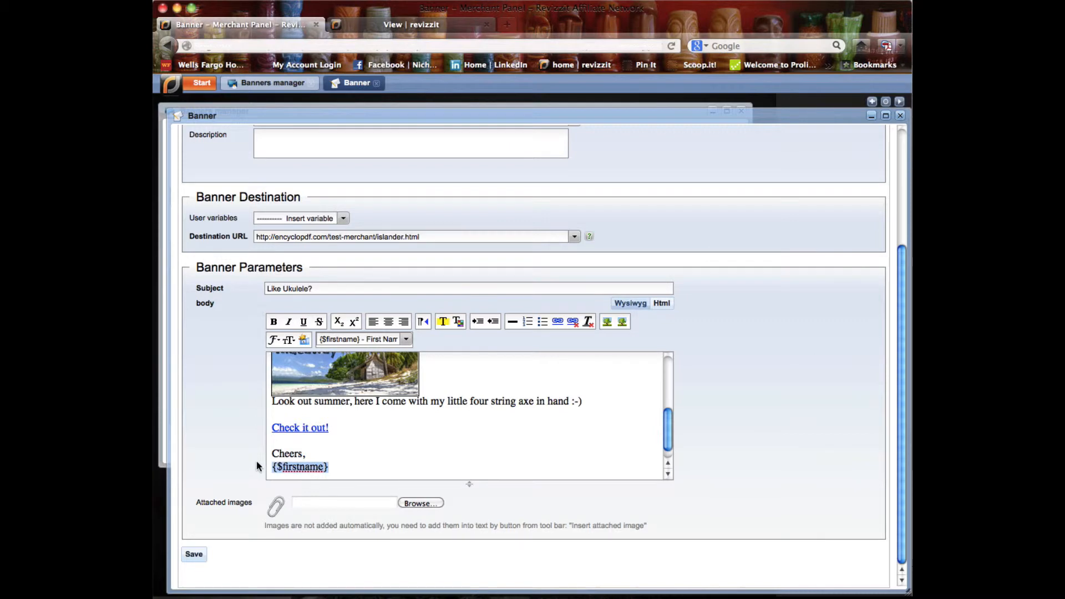
left_click(353, 465)
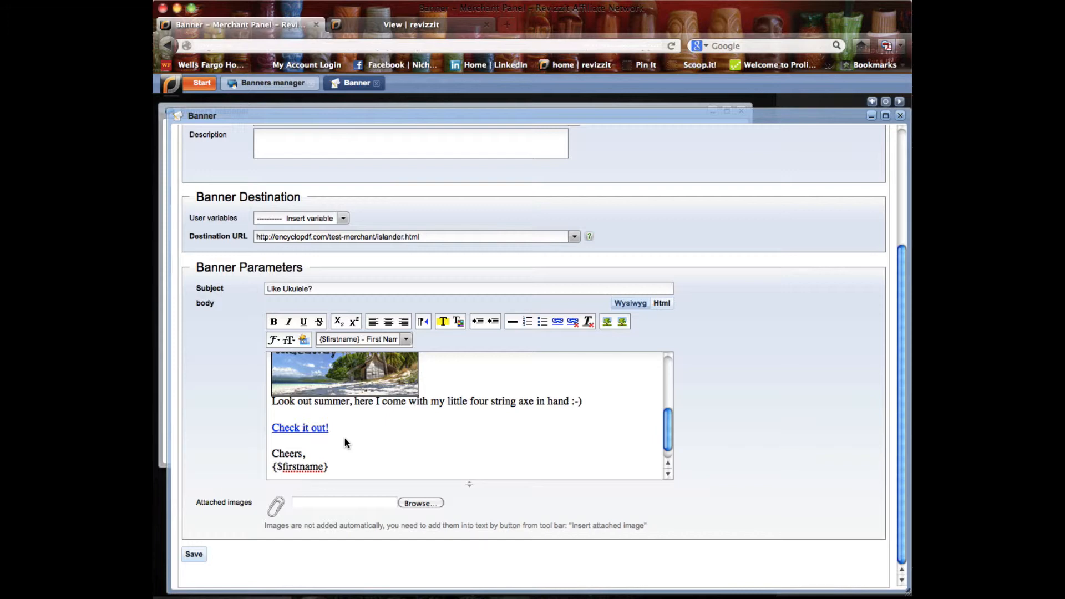
- Remove the hyperlink from the "Check it out!" text in the email body
left_click_drag(337, 426, 245, 423)
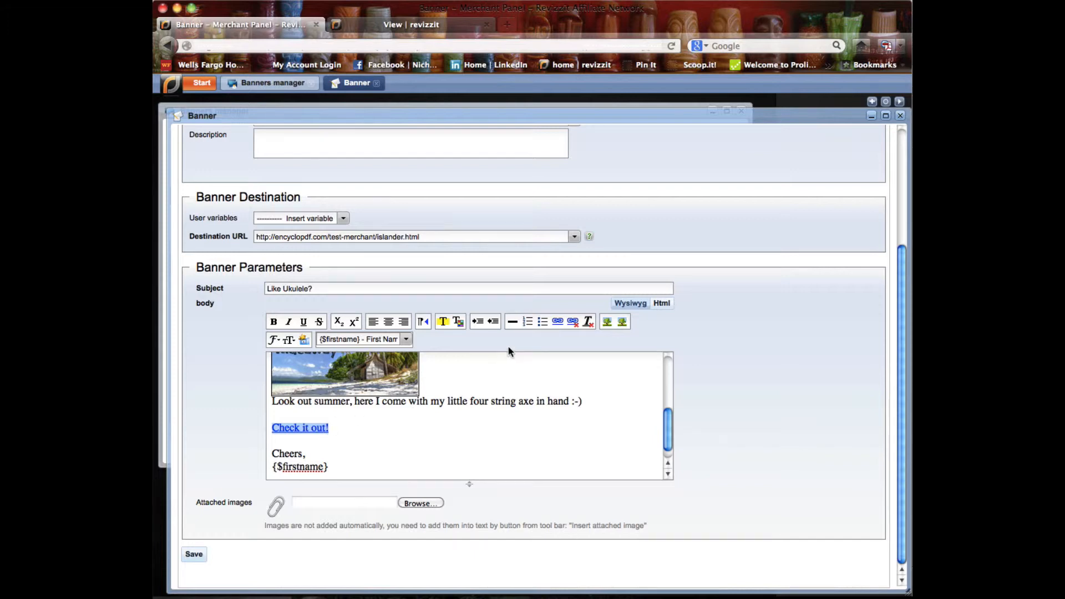
left_click(574, 326)
left_click(551, 448)
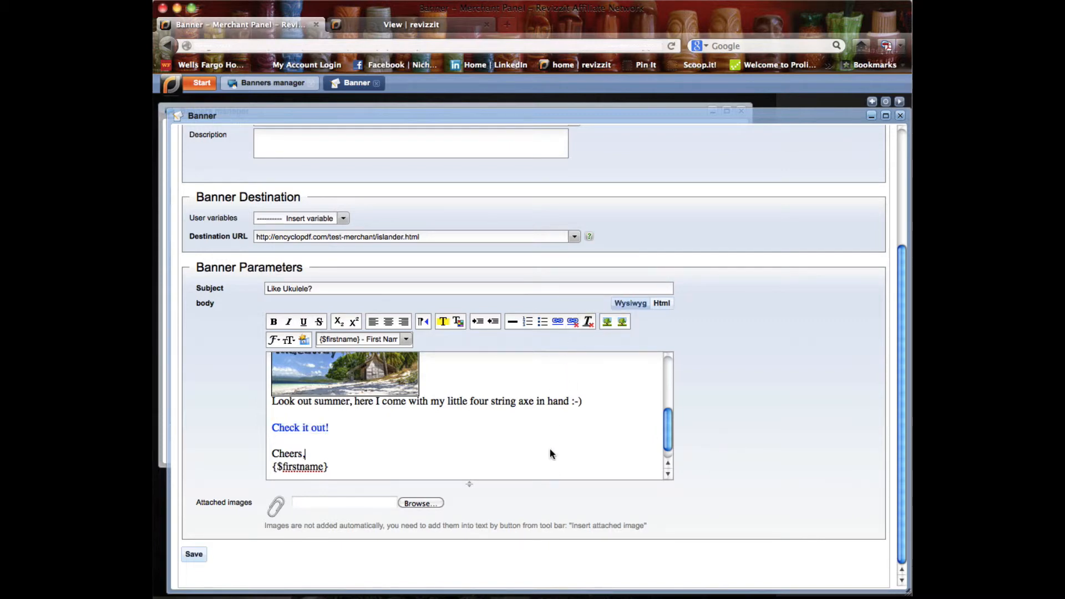
left_click_drag(331, 426, 271, 428)
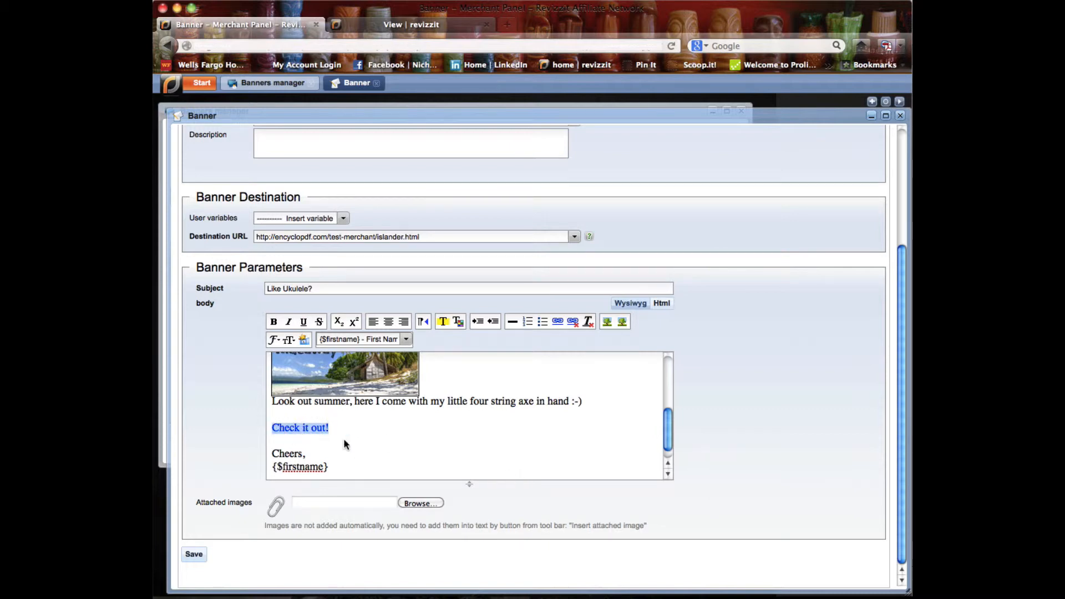
left_click(558, 322)
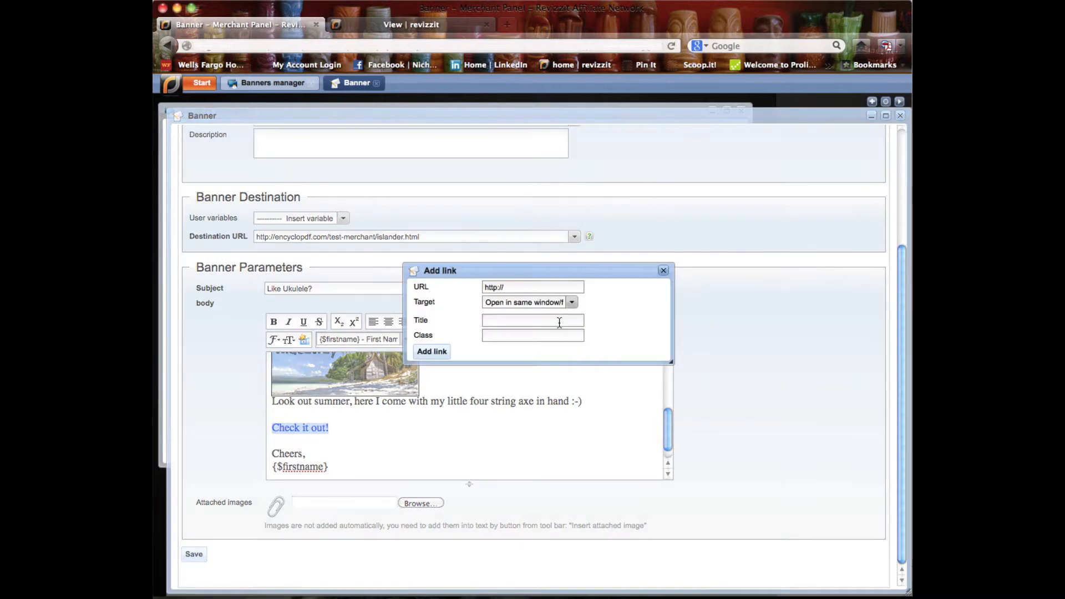
left_click(520, 287)
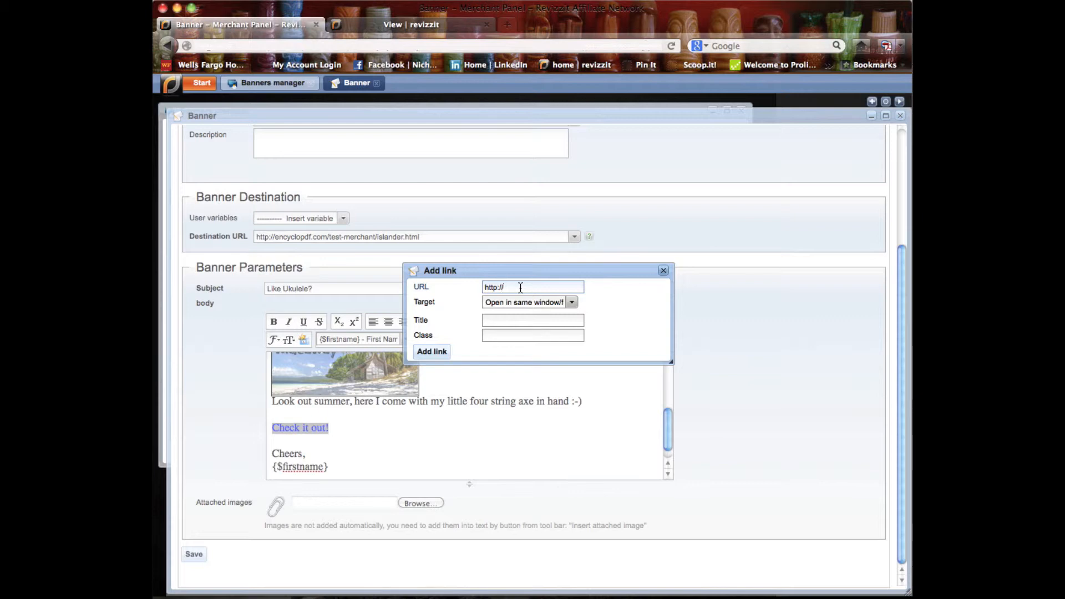
type("abc.com")
left_click(574, 303)
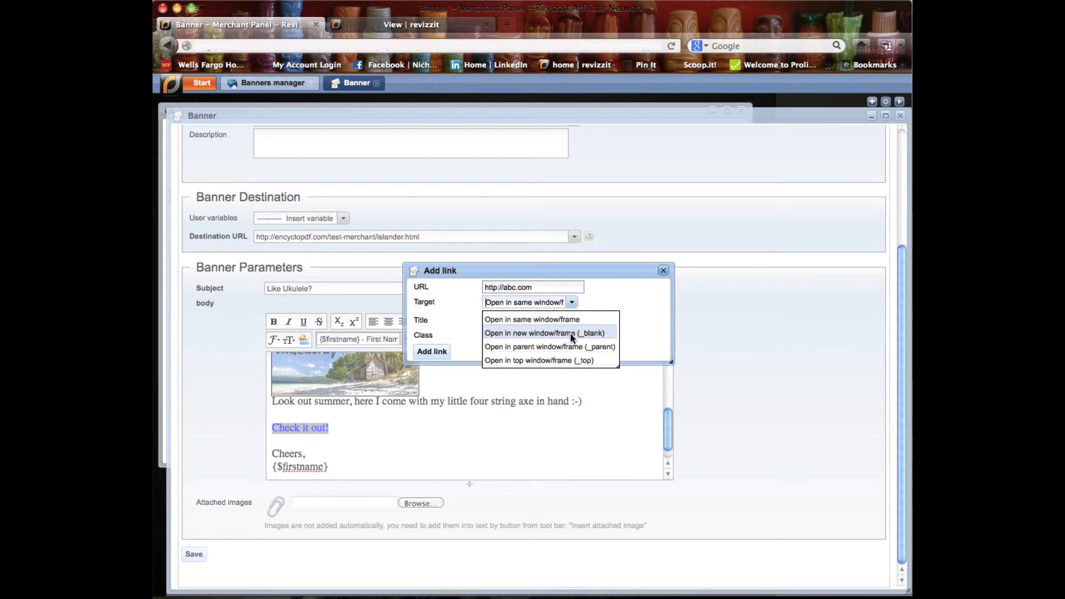
left_click(568, 320)
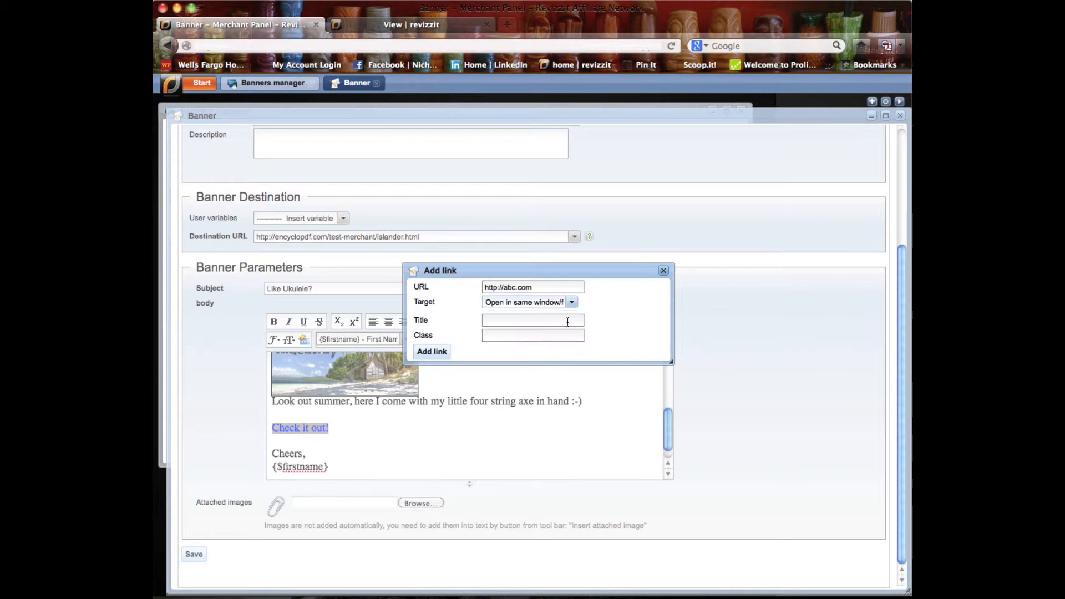
left_click(436, 351)
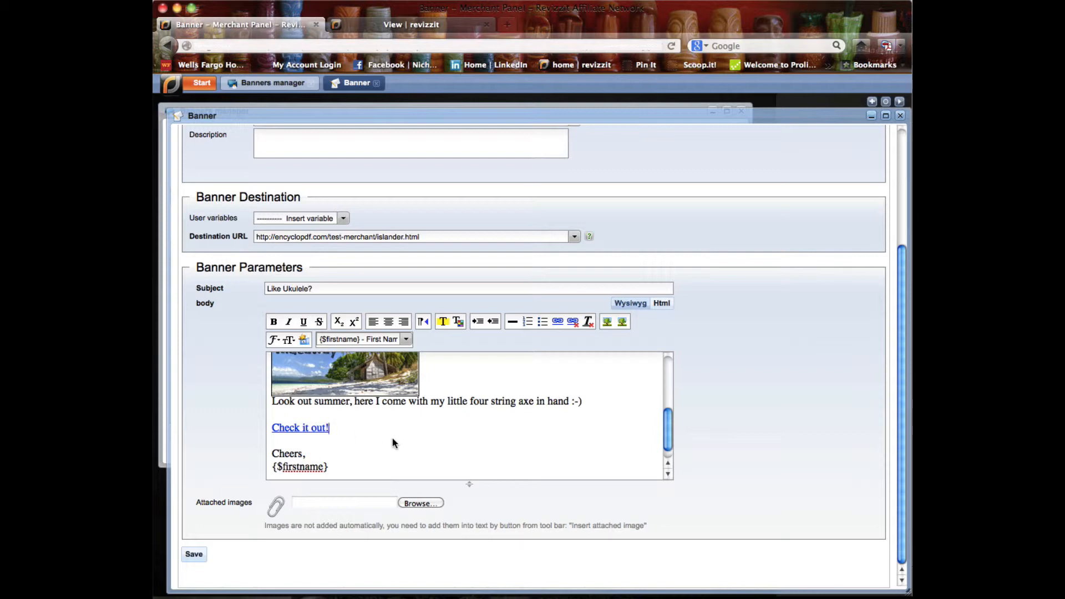
left_click(663, 304)
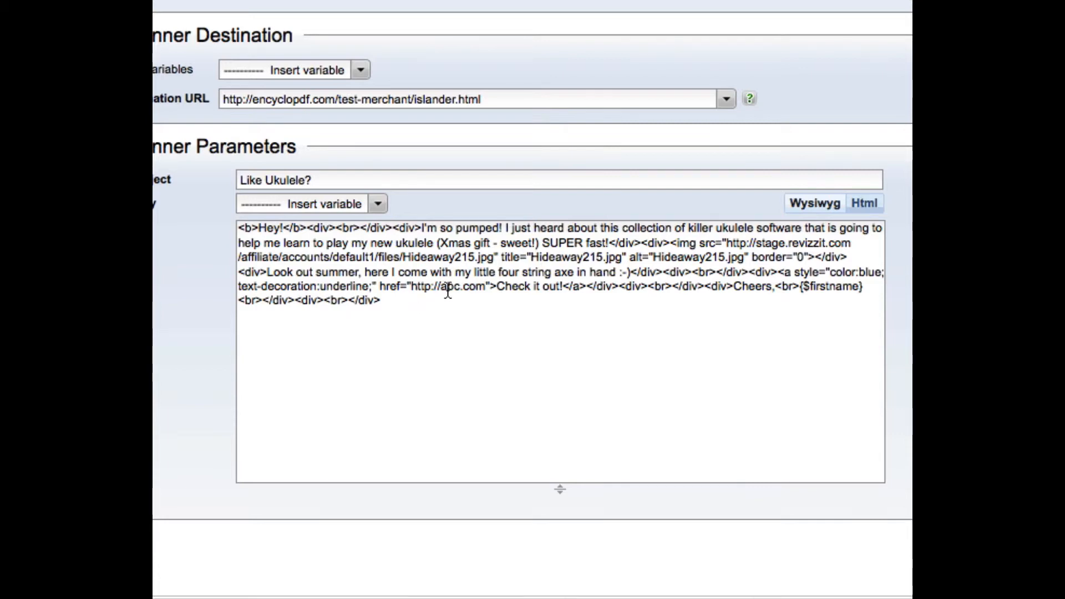
left_click_drag(412, 288, 487, 296)
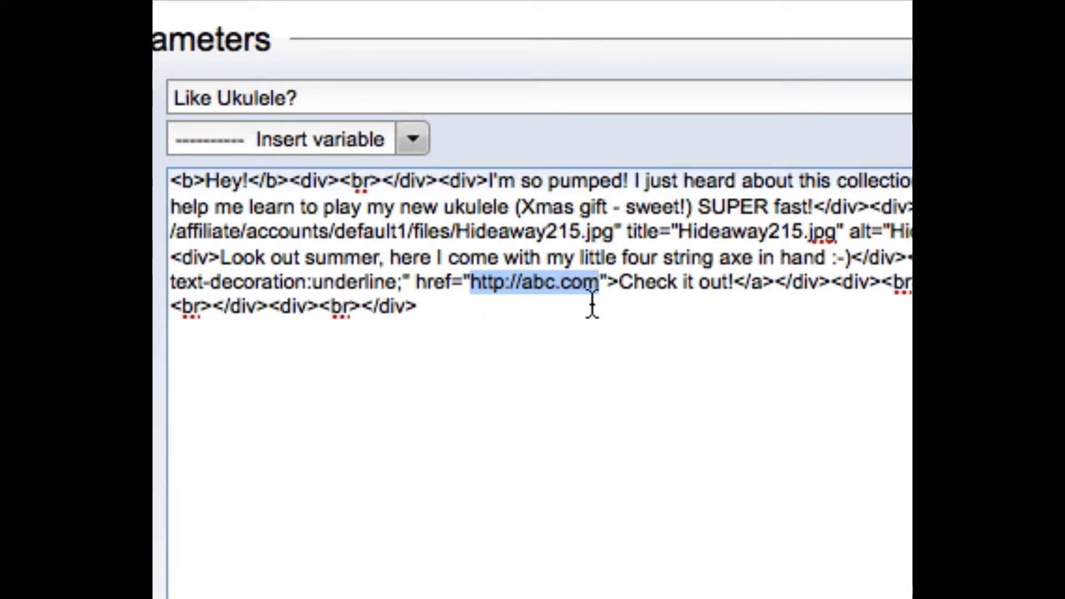
left_click(411, 142)
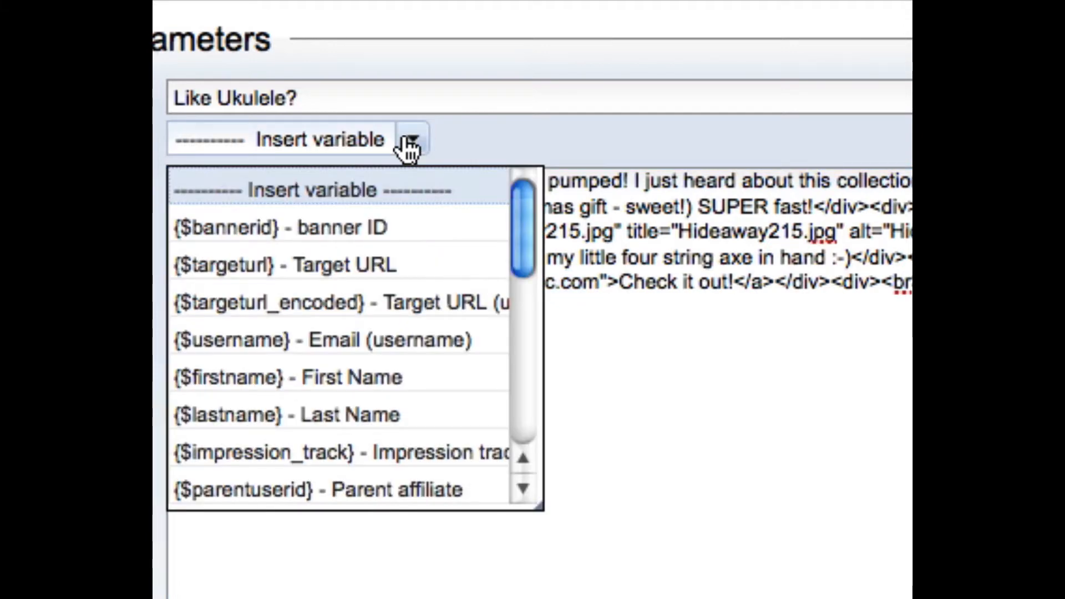
left_click(356, 265)
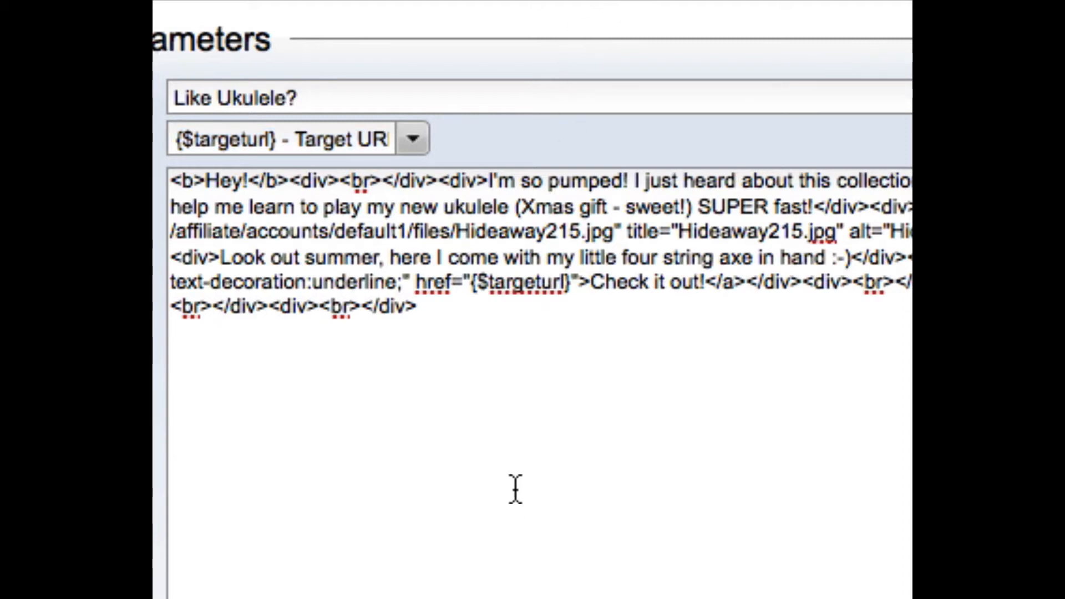
left_click(576, 428)
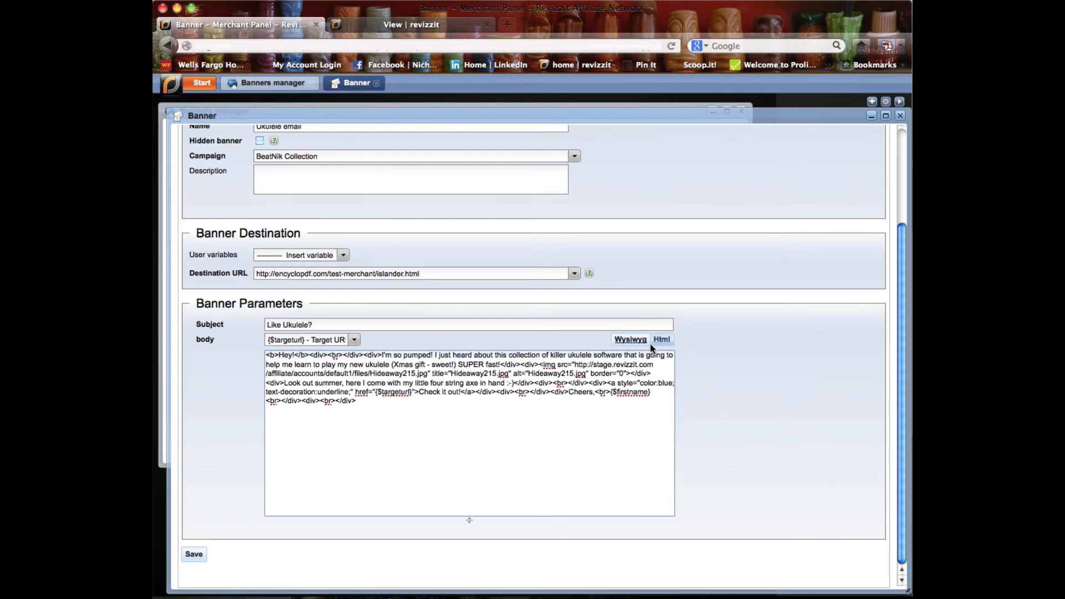
left_click(642, 341)
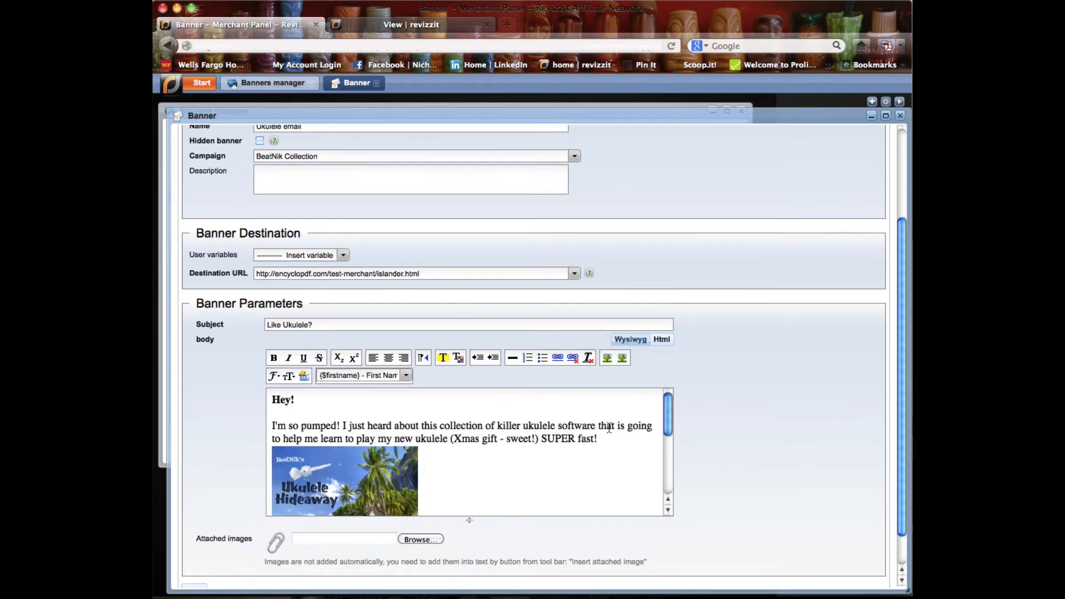
- Attach the image 1_idiot-proof-guide-to-twitter_0.png from the Desktop to the banner
scroll(611, 430, "down", 1)
scroll(610, 430, "down", 3)
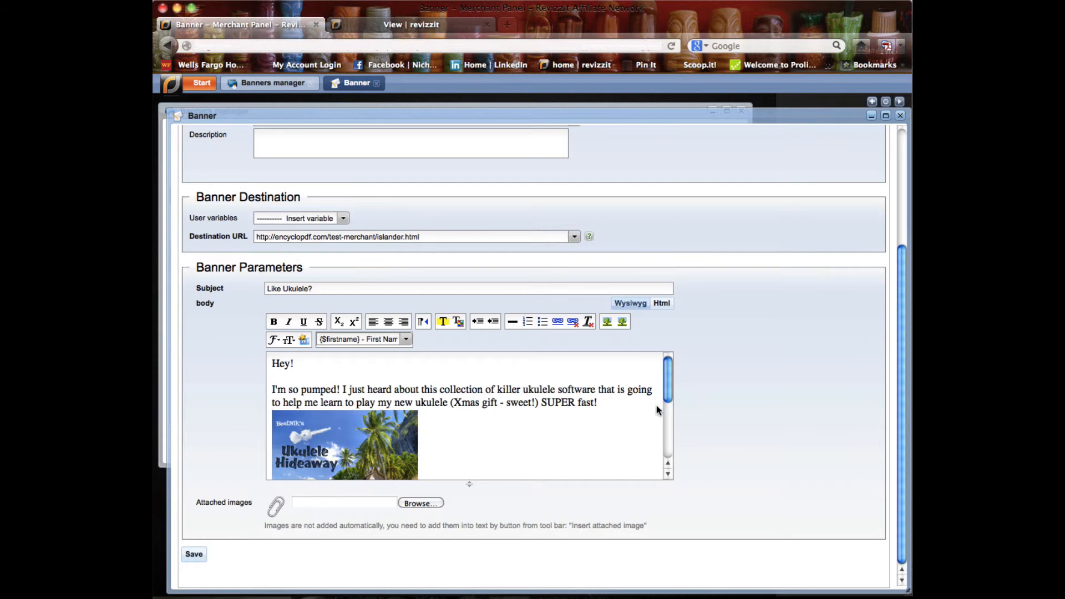
left_click_drag(669, 395, 669, 411)
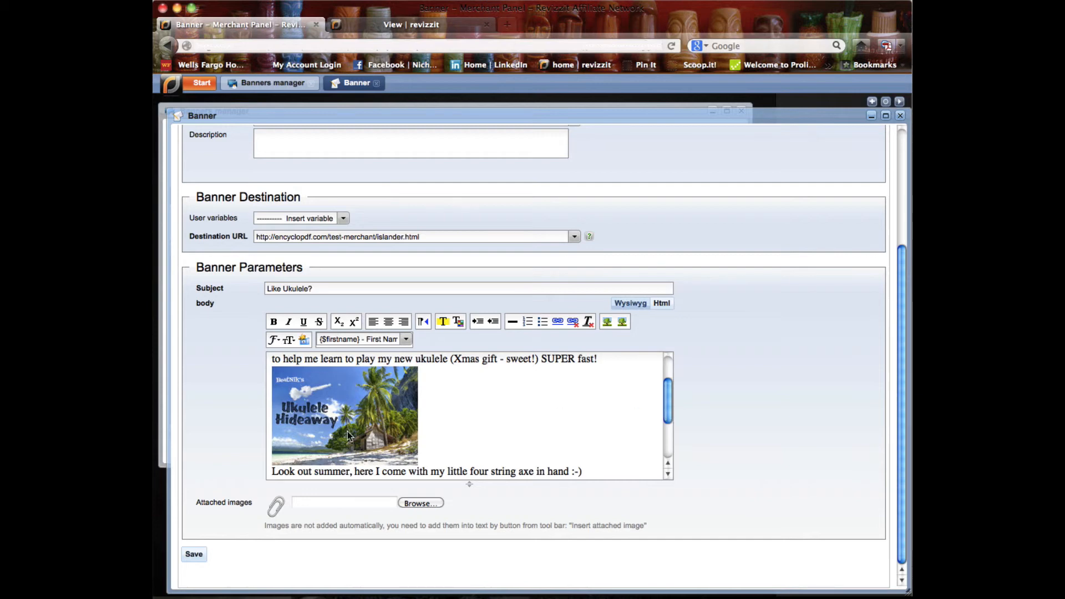
left_click(377, 420)
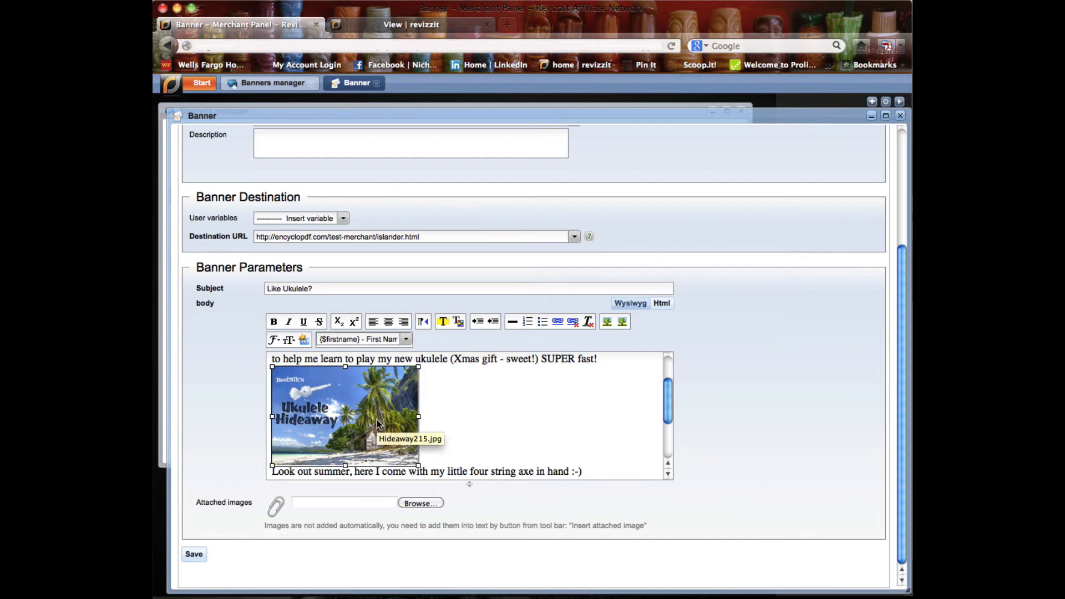
left_click(500, 425)
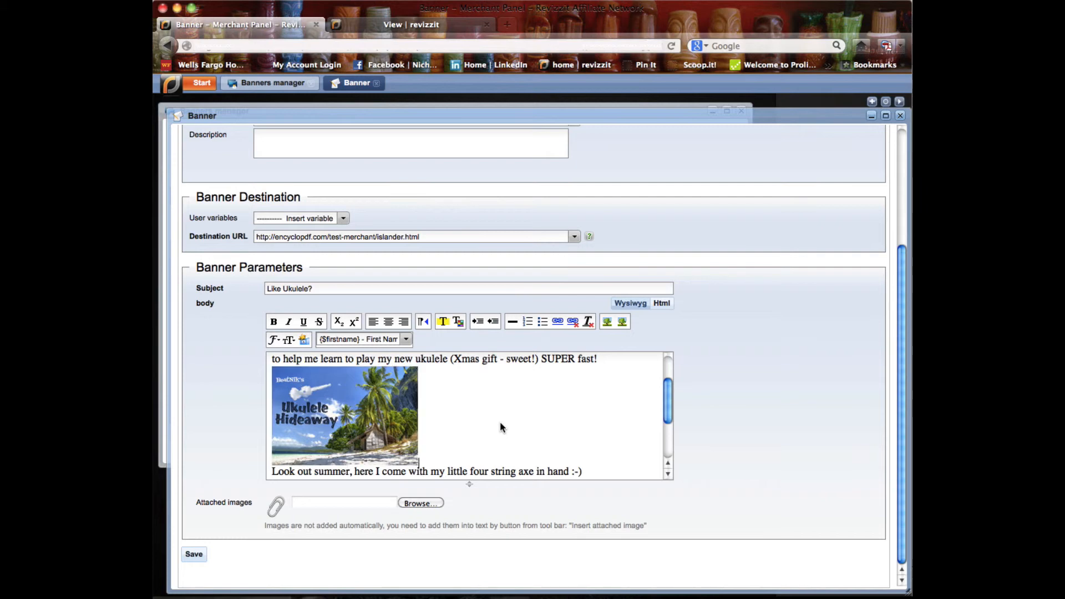
left_click(348, 501)
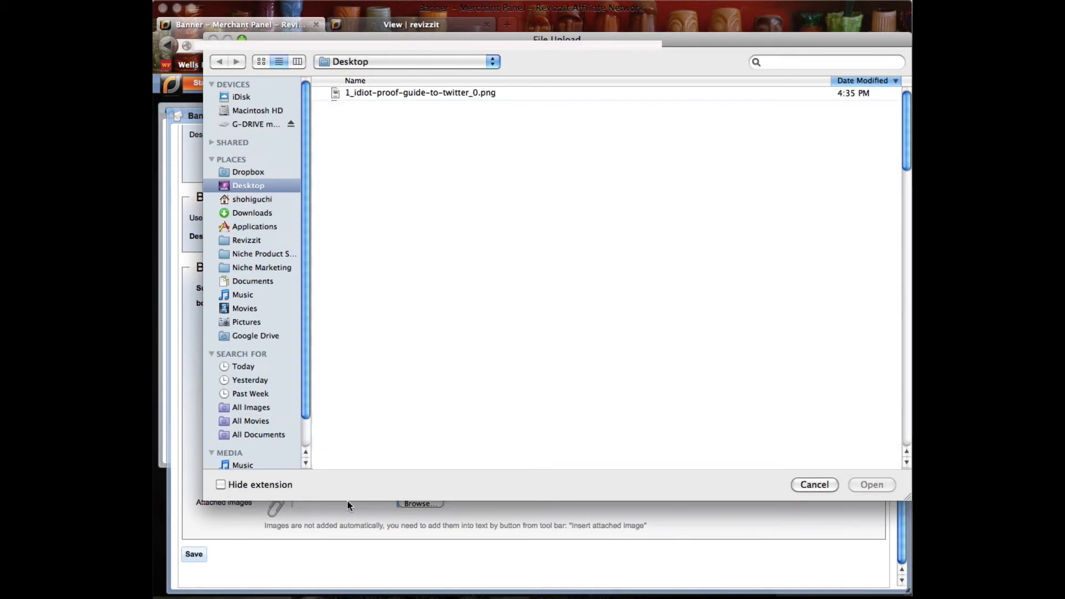
left_click(408, 95)
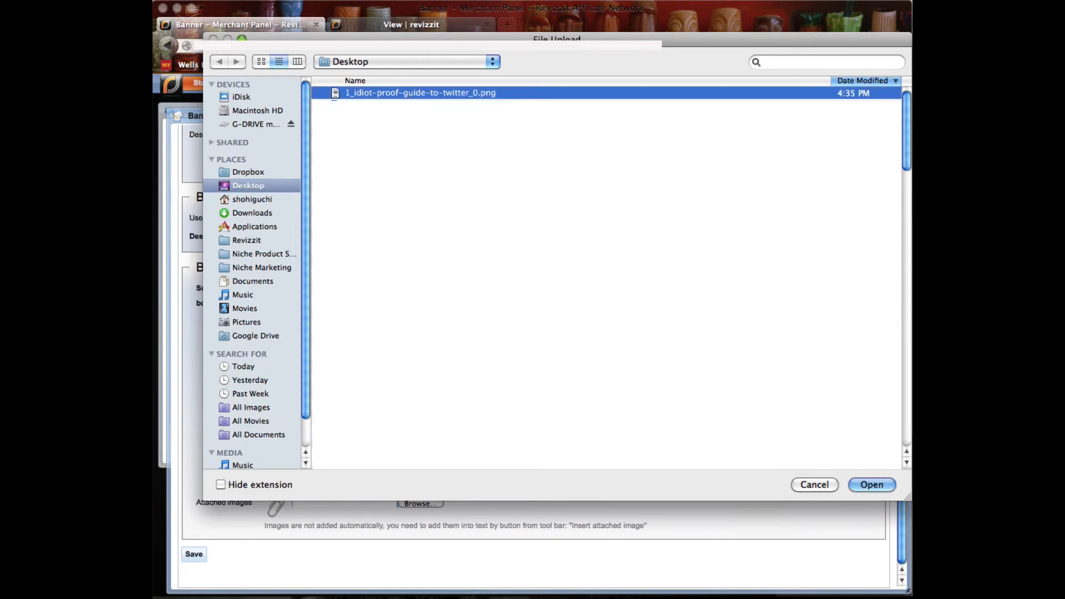
left_click(871, 484)
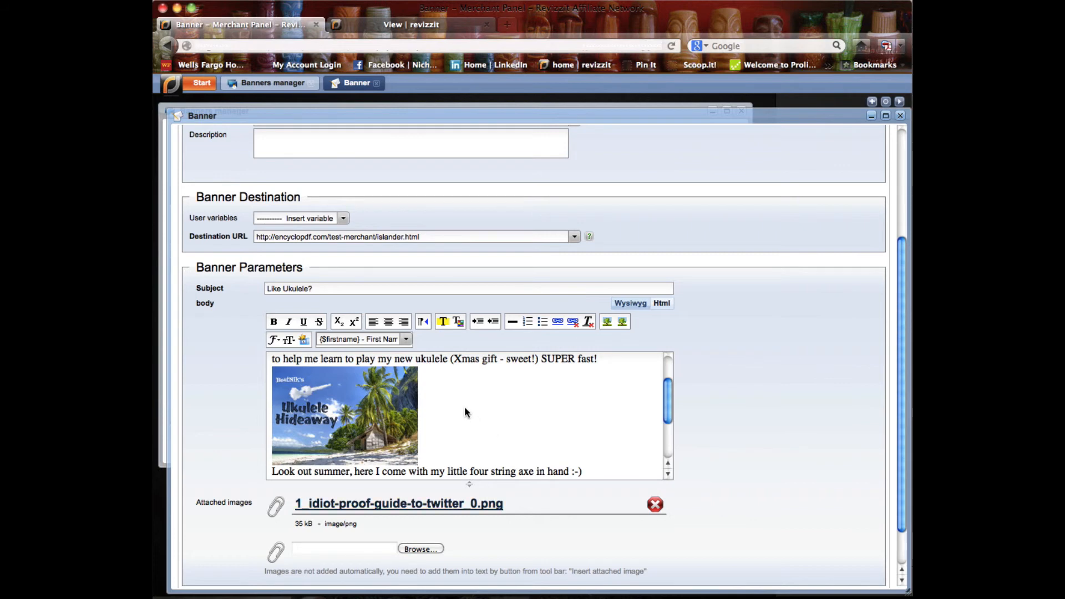
- Insert the attached 1_idiot-proof-guide-to-twitter_0.png image on a new line directly below the Ukulele Hideaway picture in the email body
key("Return")
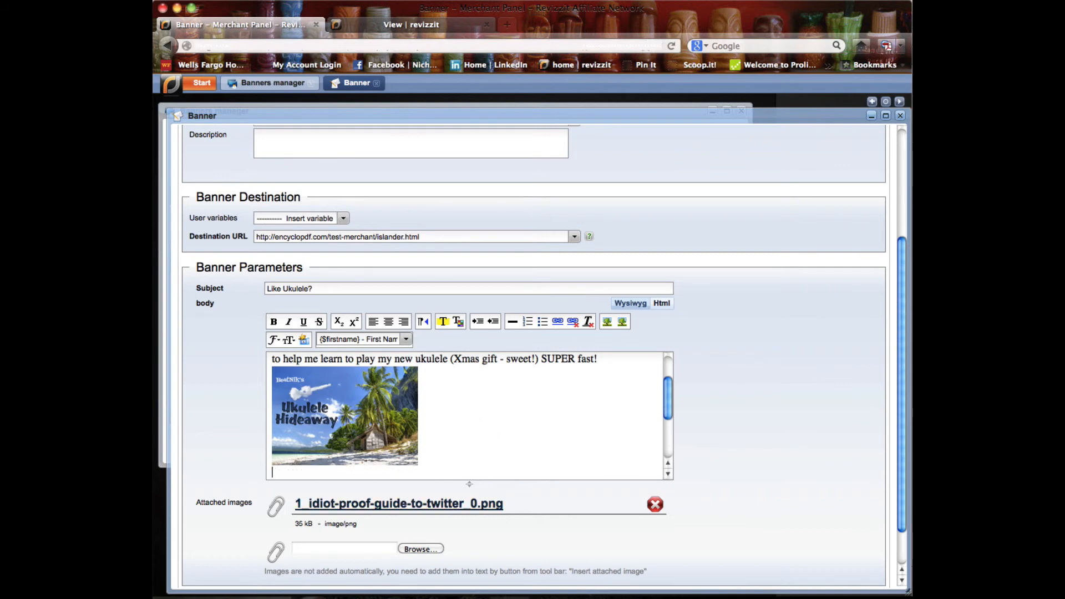
left_click(622, 323)
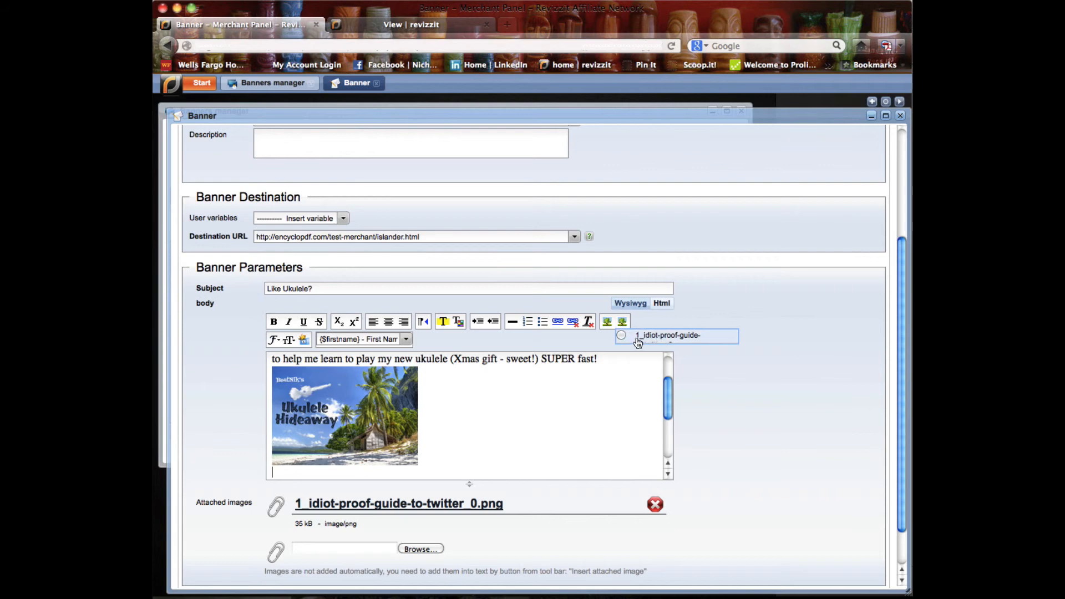
left_click(656, 340)
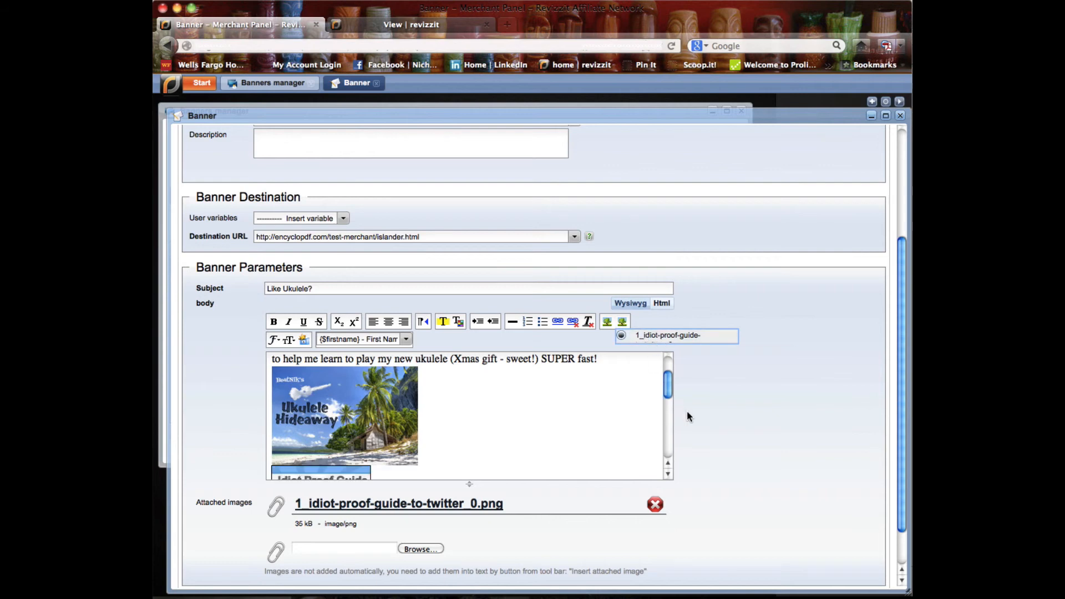
mouse_move(671, 389)
left_mouse_down()
mouse_move(664, 432)
mouse_move(665, 378)
mouse_move(666, 400)
left_mouse_up()
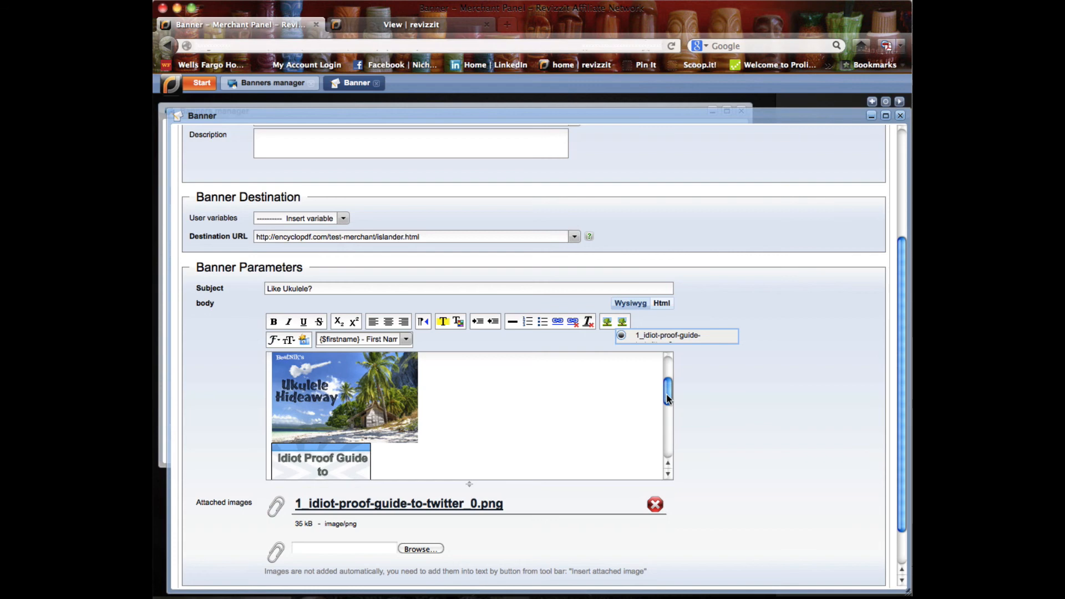
left_click_drag(668, 398, 666, 453)
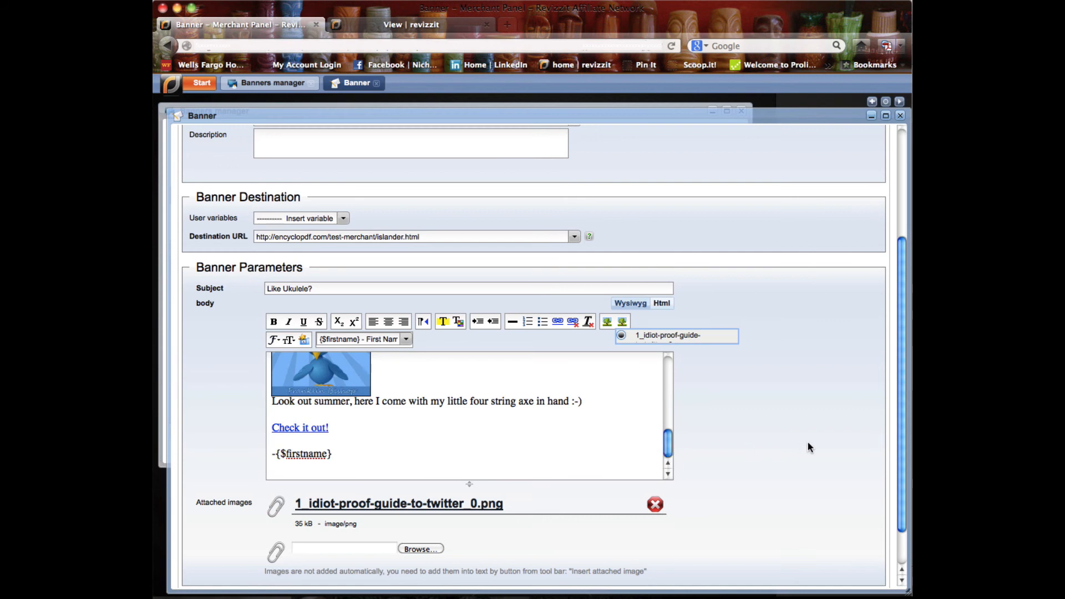
left_click_drag(903, 420, 899, 478)
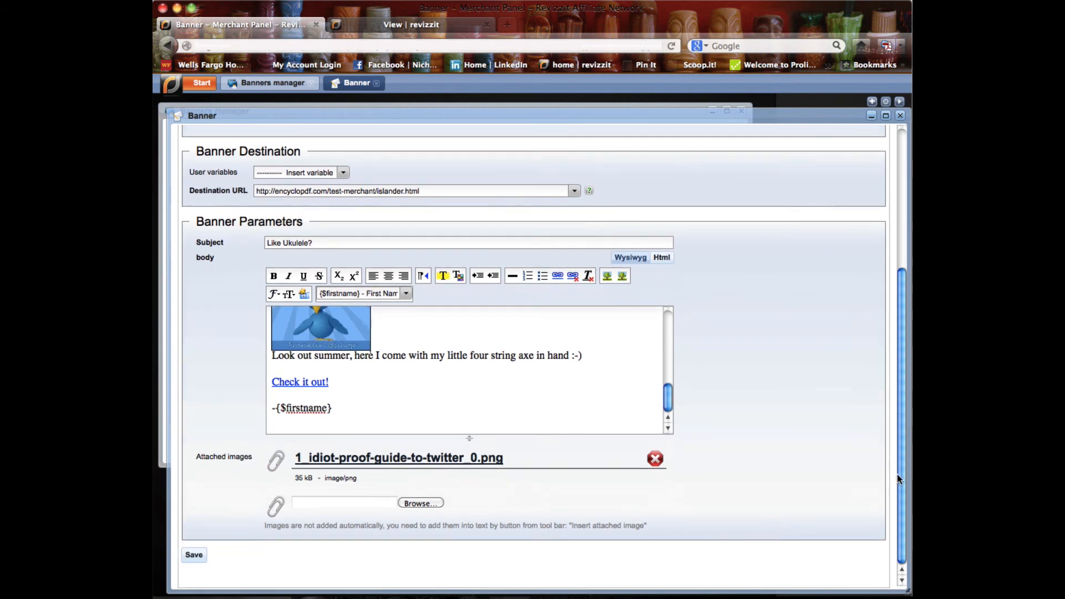